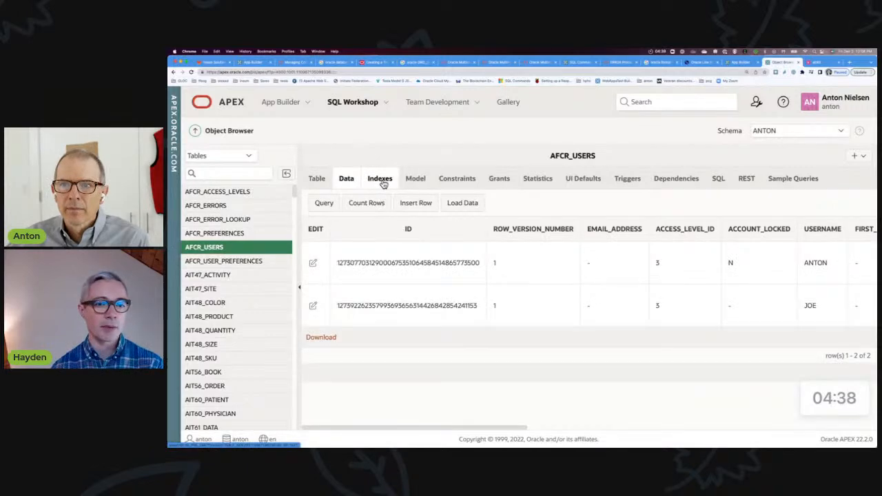
Examine the AFCR_USERS table's indexes, column definitions and data rows
{"action": "left_click", "coordinate": [422, 180]}
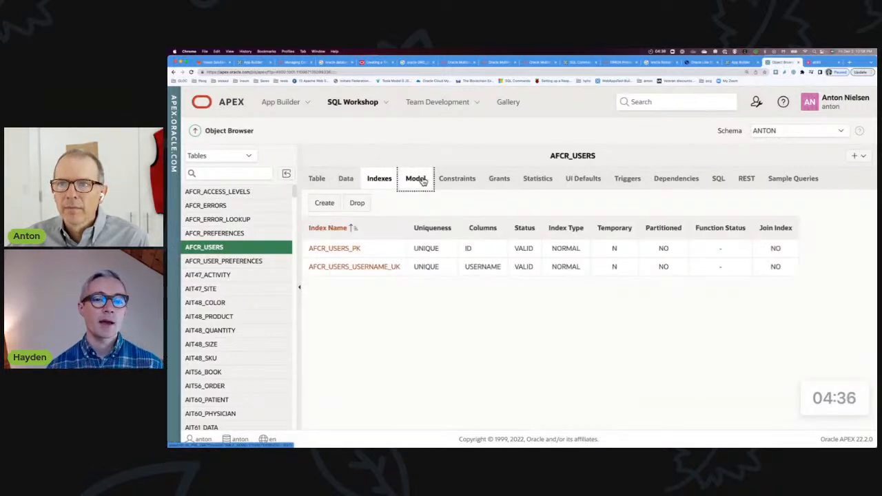
{"action": "left_click", "coordinate": [321, 180]}
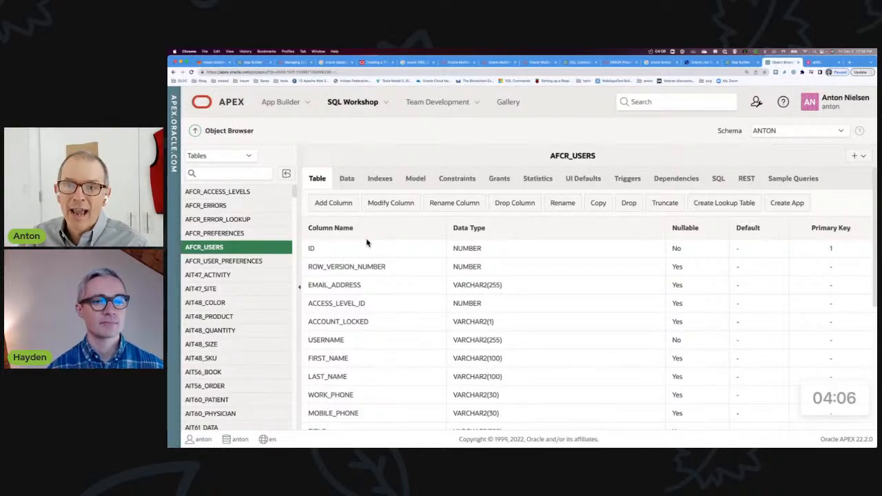
{"action": "left_click", "coordinate": [347, 180]}
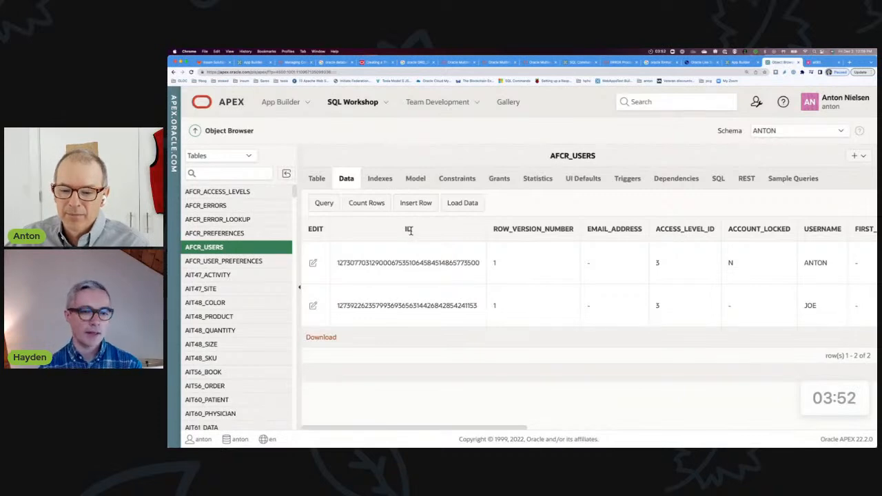
Leave the AFCR_USERS table and open the SQL Workshop home page
{"action": "left_click", "coordinate": [386, 104]}
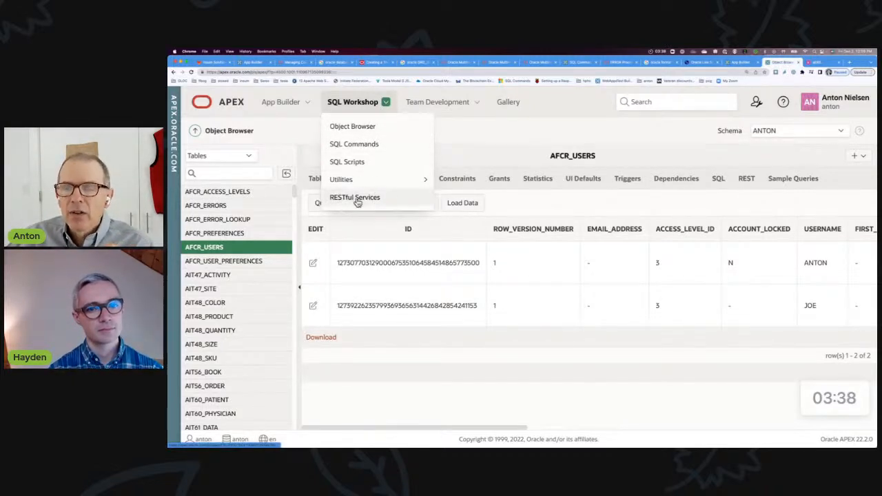
{"action": "mouse_move", "coordinate": [420, 179]}
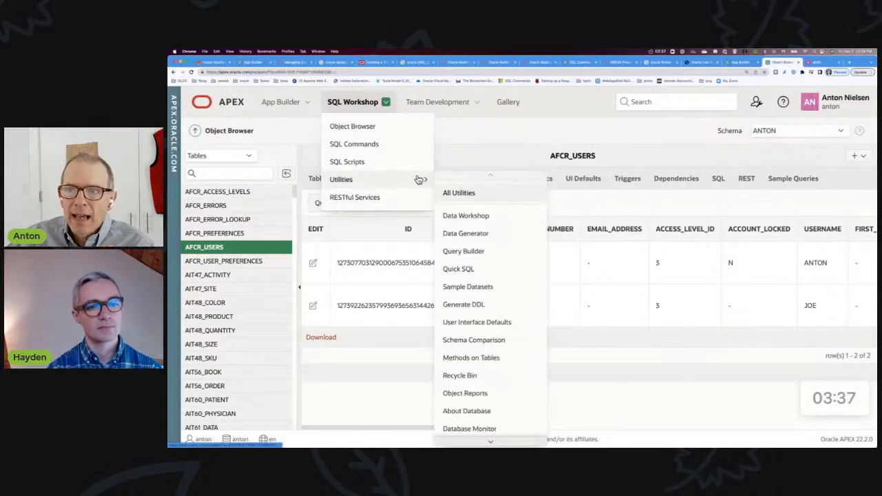
{"action": "left_click", "coordinate": [350, 104]}
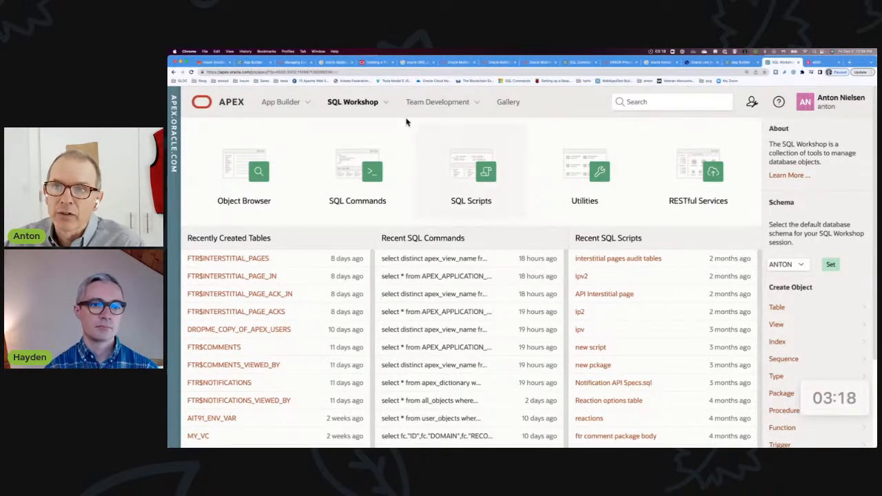
{"action": "left_click", "coordinate": [388, 106]}
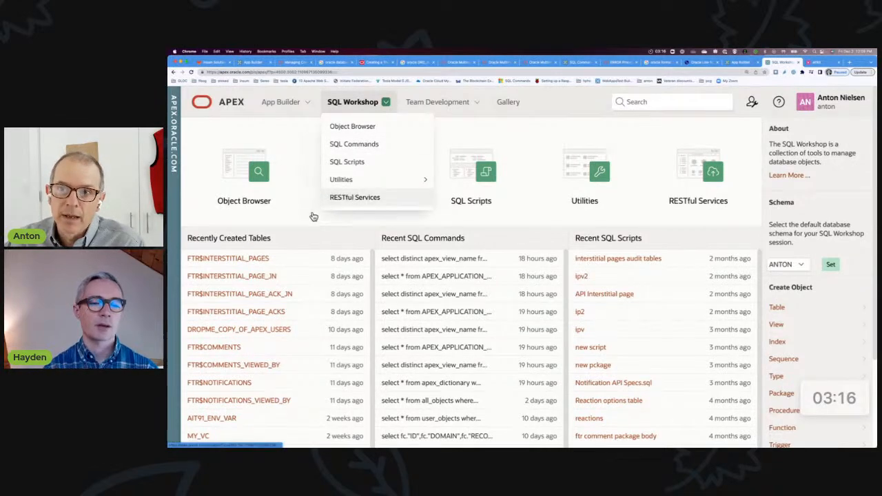
{"action": "left_click", "coordinate": [234, 230]}
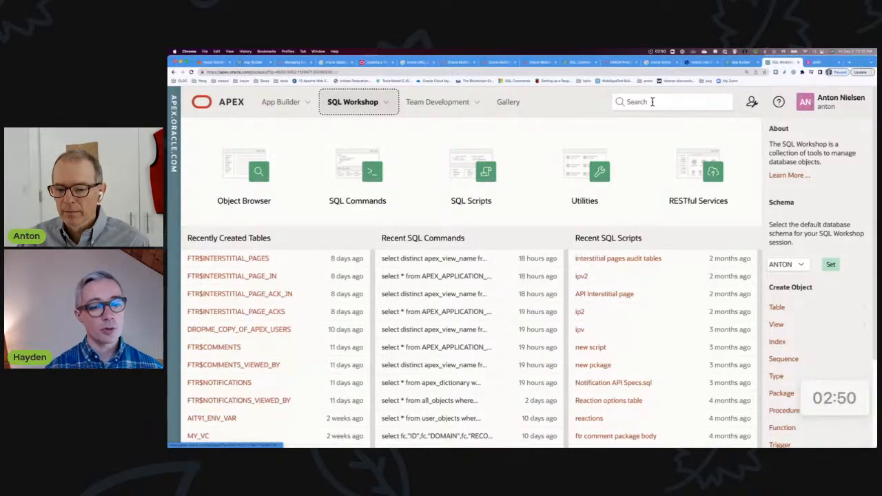
{"action": "left_click", "coordinate": [652, 101]}
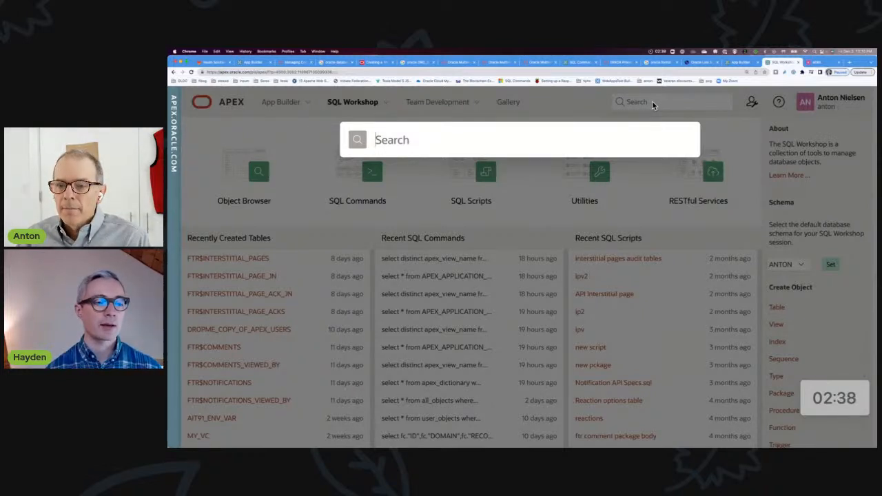
{"action": "key", "text": "Escape"}
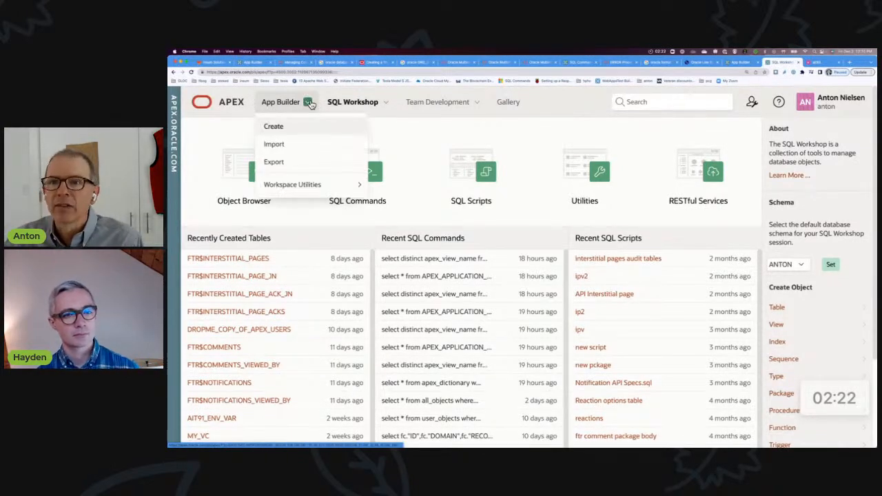
Open the ait93 application in App Builder and go to the Lists among its shared components
{"action": "left_click", "coordinate": [311, 103]}
{"action": "left_click", "coordinate": [284, 101]}
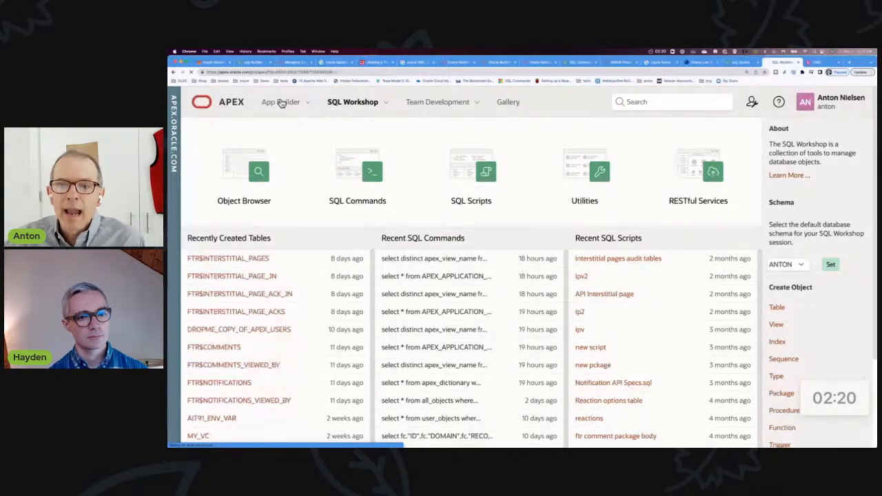
{"action": "left_click", "coordinate": [263, 293]}
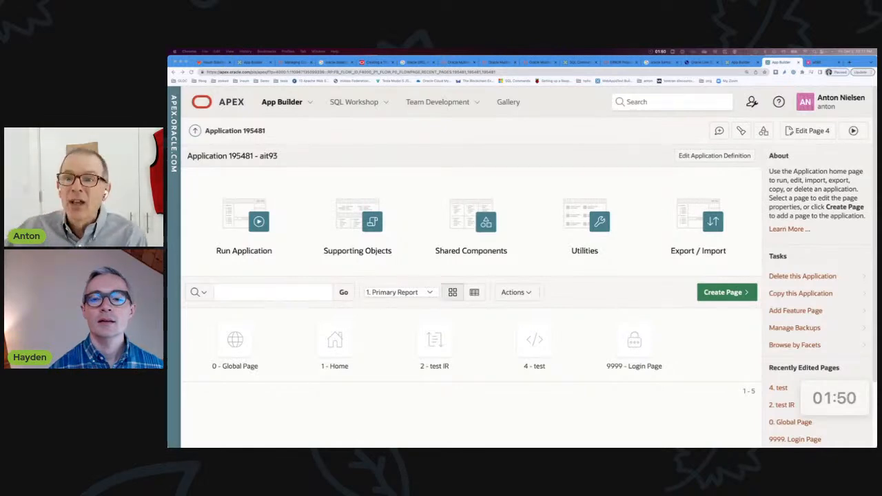
{"action": "left_click", "coordinate": [474, 217]}
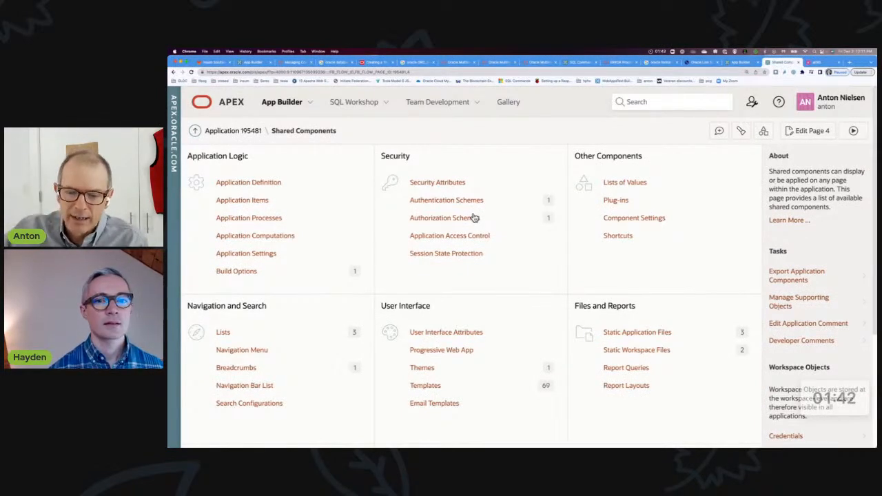
{"action": "left_click", "coordinate": [226, 334]}
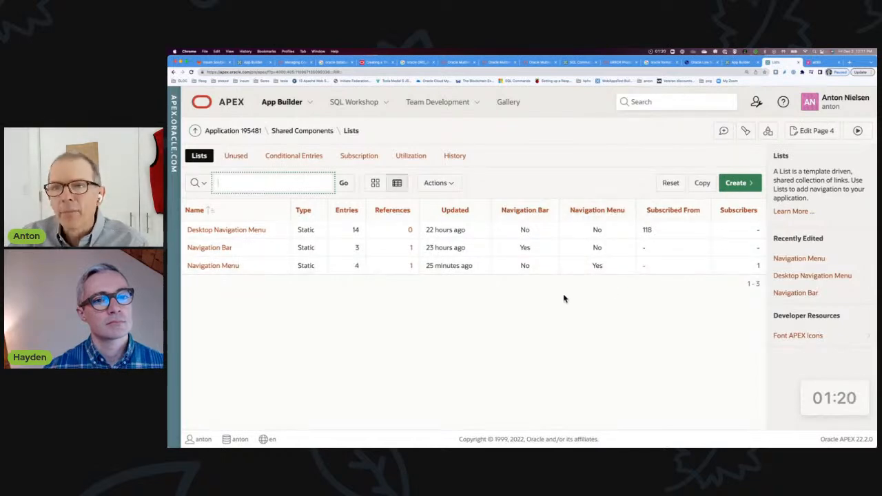
Check the application's unused lists and the page references of the Navigation Bar list
{"action": "left_click", "coordinate": [236, 157]}
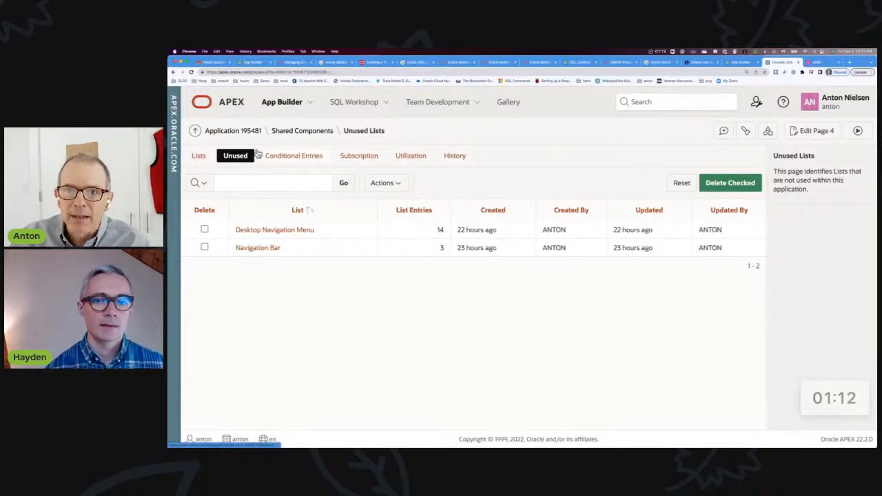
{"action": "left_click", "coordinate": [199, 157]}
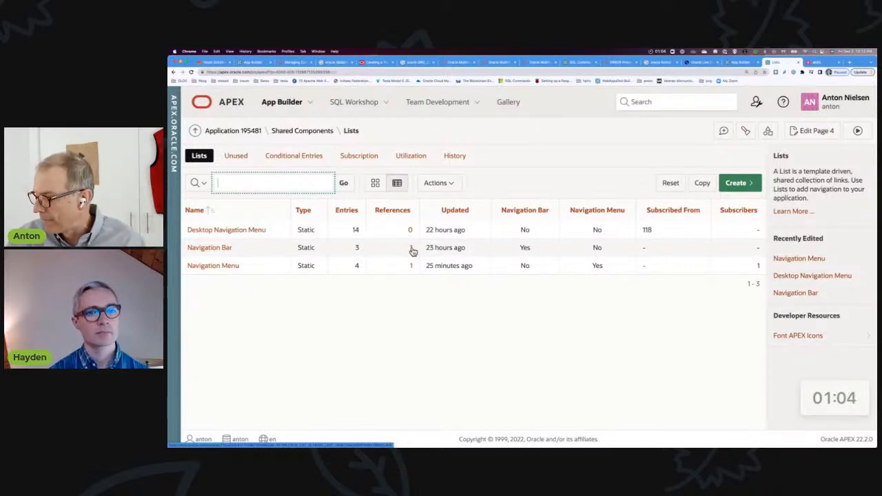
{"action": "left_click", "coordinate": [411, 248]}
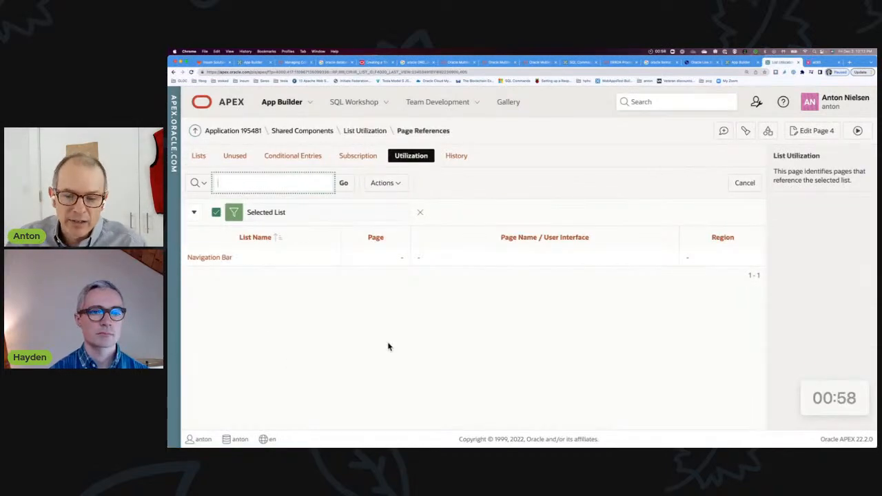
Return to the application's lists and open the Navigation Menu list's details at its entries and subscription
{"action": "left_click", "coordinate": [201, 158]}
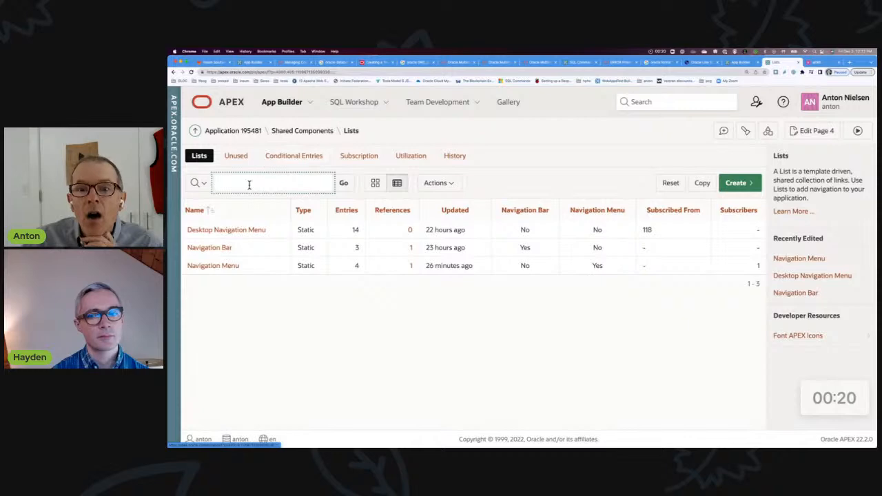
{"action": "left_click", "coordinate": [218, 268]}
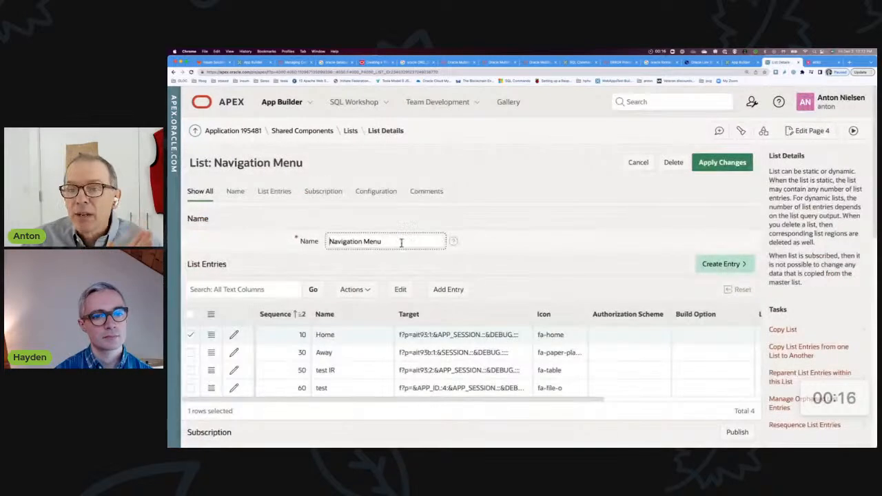
{"action": "scroll", "coordinate": [473, 260], "scroll_direction": "down", "scroll_amount": 2}
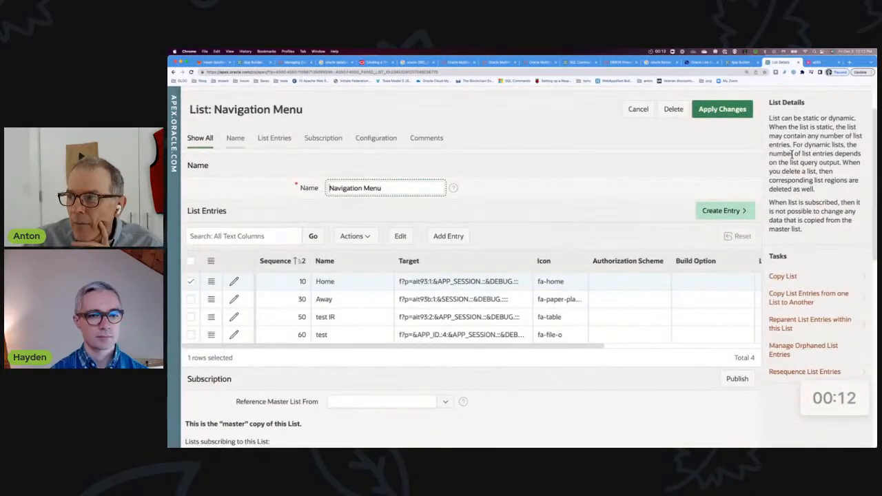
Switch to the running application and follow its Home and Away entries to compare the ait93 and ait93b navigation menus
{"action": "left_click", "coordinate": [815, 62]}
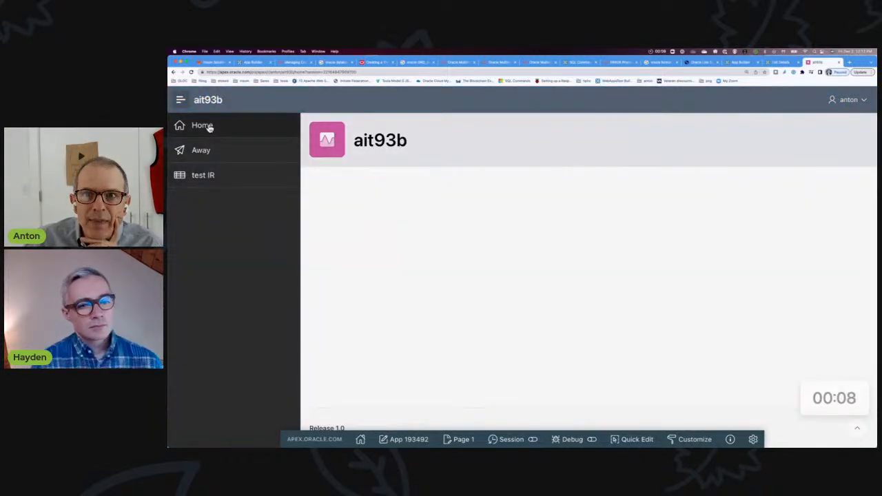
{"action": "left_click", "coordinate": [210, 128]}
{"action": "left_click", "coordinate": [206, 153]}
{"action": "left_click", "coordinate": [210, 131]}
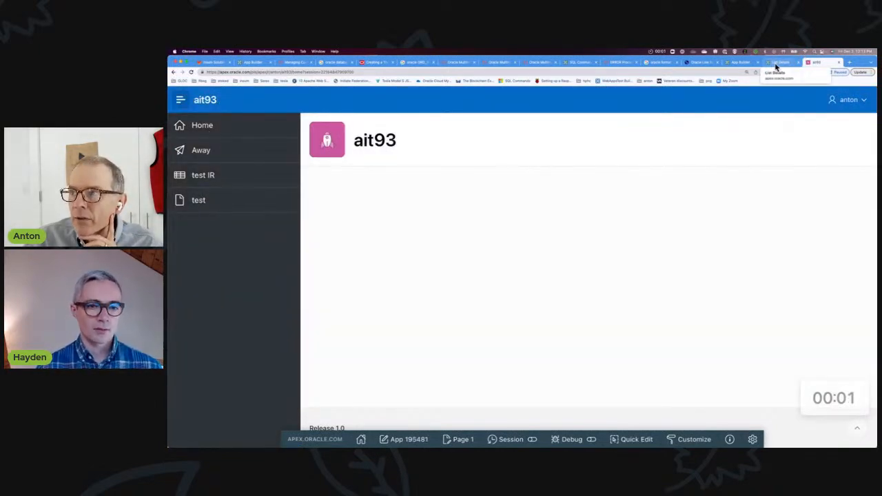
{"action": "left_click", "coordinate": [854, 386]}
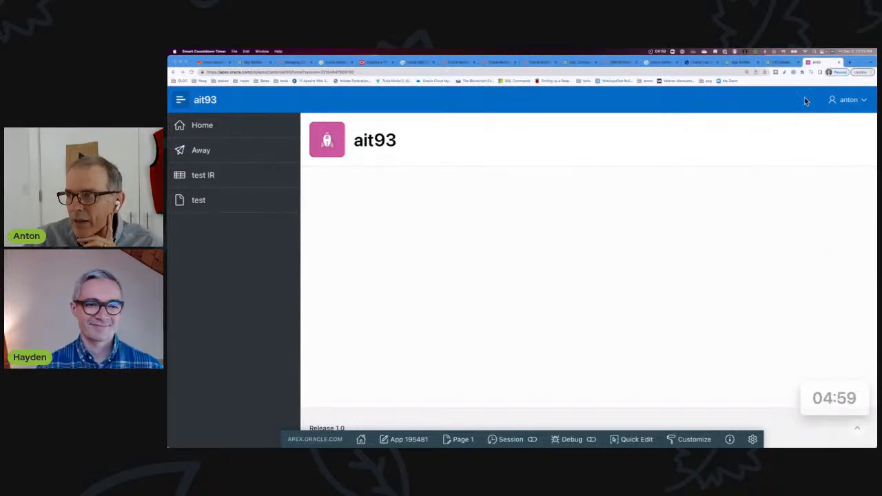
In the Navigation Menu list, replace &APP_ID. with ait93 in the test entry's target and save the list
{"action": "left_click", "coordinate": [777, 62]}
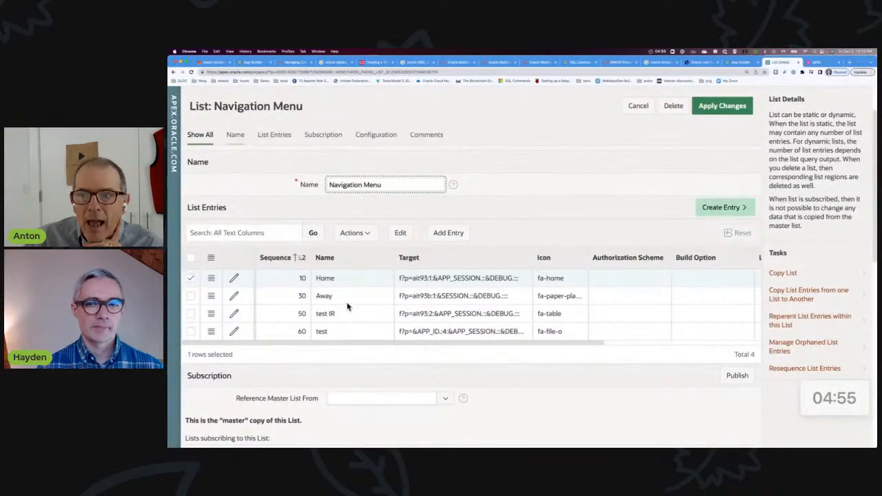
{"action": "scroll", "coordinate": [346, 305], "scroll_direction": "down", "scroll_amount": 1}
{"action": "scroll", "coordinate": [347, 305], "scroll_direction": "down", "scroll_amount": 1}
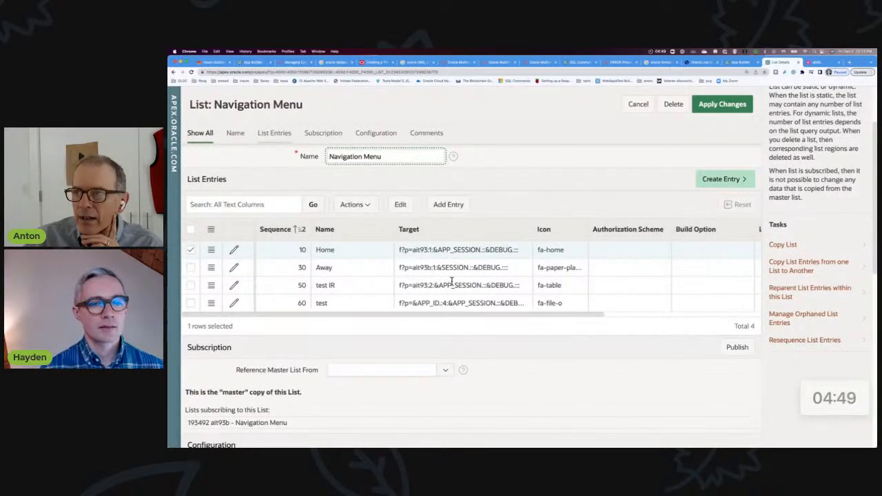
{"action": "double_click", "coordinate": [433, 301]}
{"action": "left_click", "coordinate": [434, 302]}
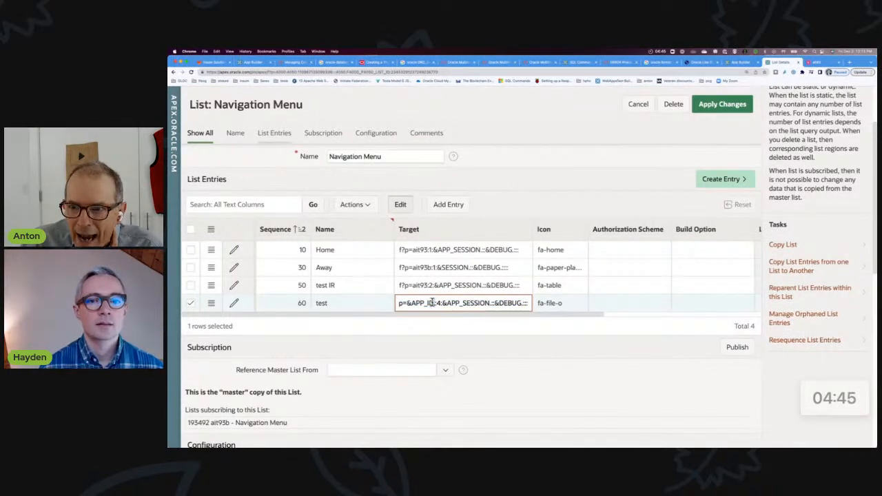
{"action": "left_click_drag", "start_coordinate": [424, 301], "coordinate": [412, 301]}
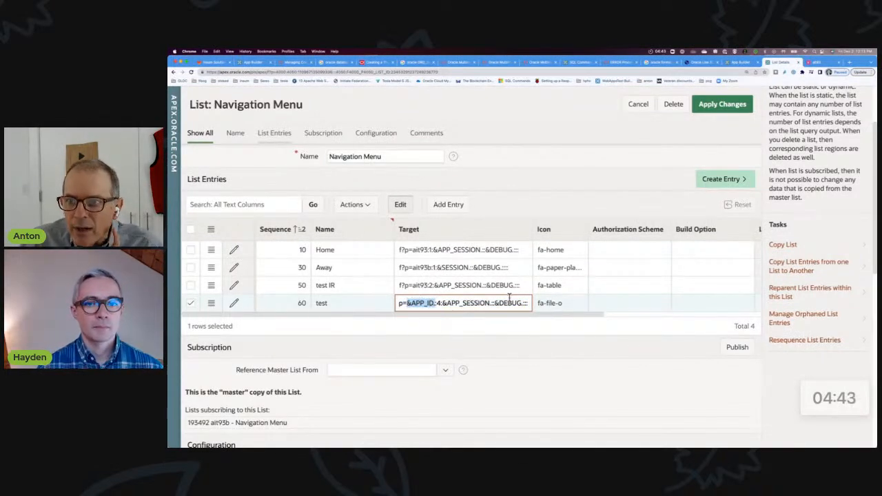
{"action": "type", "text": "ait93"}
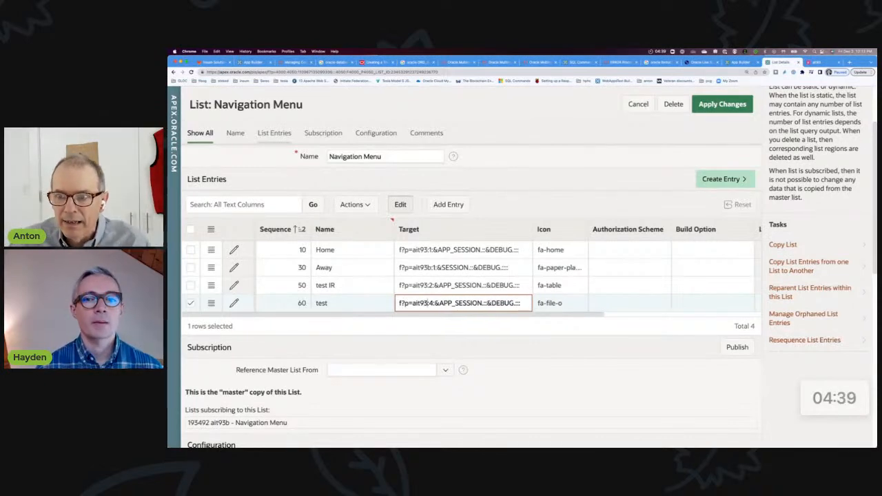
{"action": "left_click", "coordinate": [599, 364]}
{"action": "left_click", "coordinate": [722, 104]}
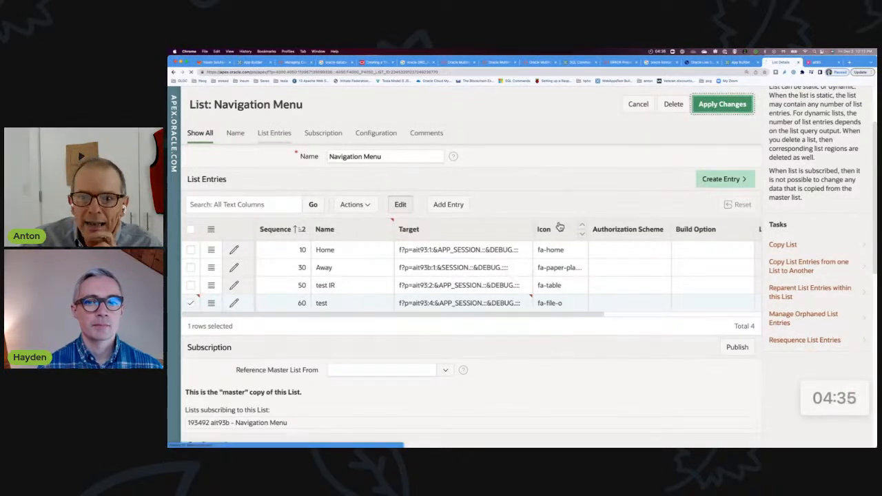
Publish the Navigation Menu master list to its subscribing list in ait93b
{"action": "scroll", "coordinate": [551, 239], "scroll_direction": "down", "scroll_amount": 5}
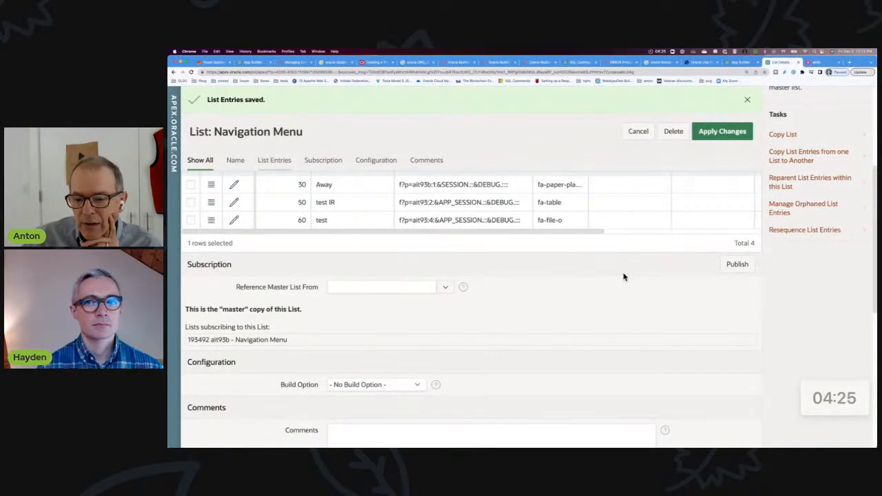
{"action": "left_click", "coordinate": [729, 266]}
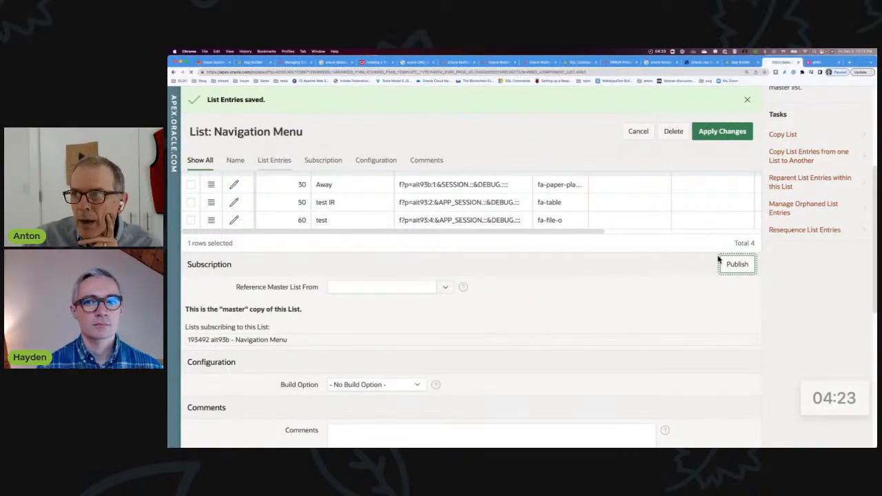
{"action": "left_click", "coordinate": [696, 312]}
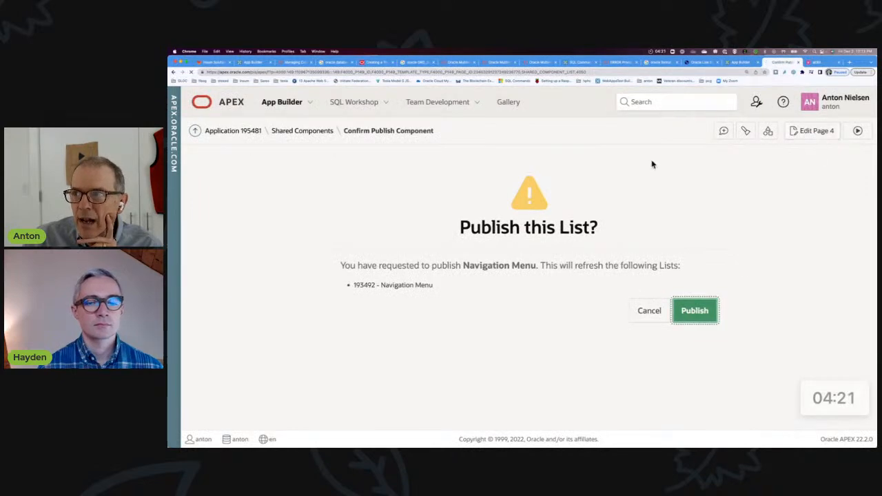
Check the navigation menu in the running ait93b application, then return to the Navigation Menu list's details
{"action": "left_click", "coordinate": [819, 63]}
{"action": "left_click", "coordinate": [209, 124]}
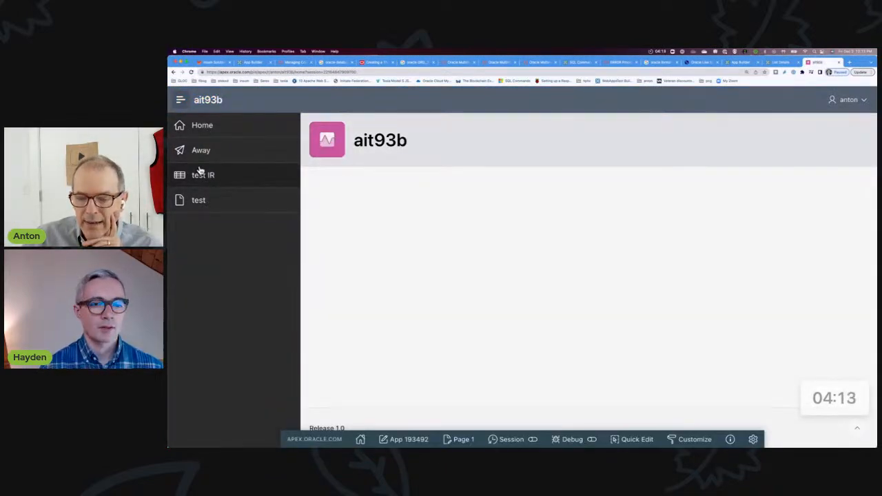
{"action": "left_click", "coordinate": [735, 63]}
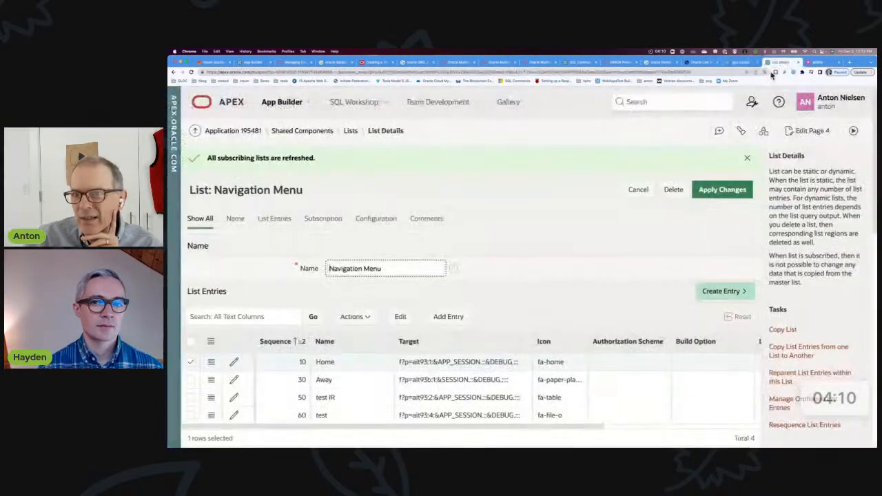
{"action": "left_click", "coordinate": [779, 62]}
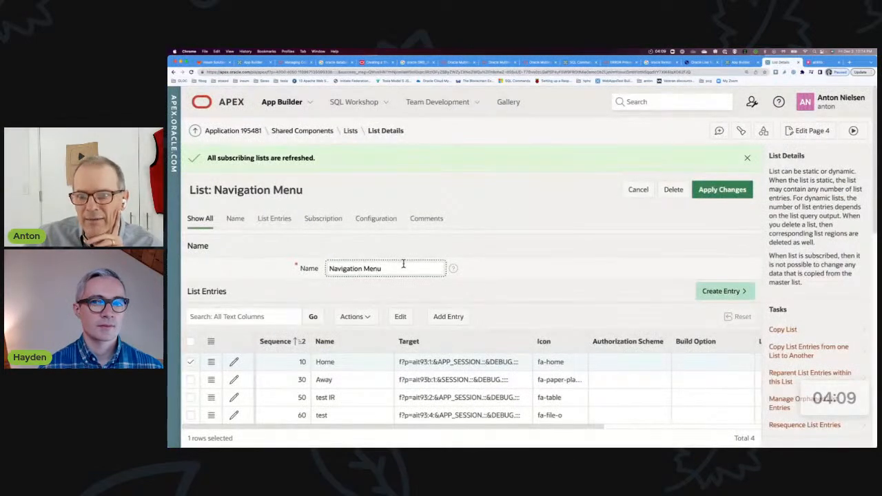
Inspect the test entry's target in the Navigation Menu list and pause the countdown timer
{"action": "scroll", "coordinate": [403, 262], "scroll_direction": "down", "scroll_amount": 5}
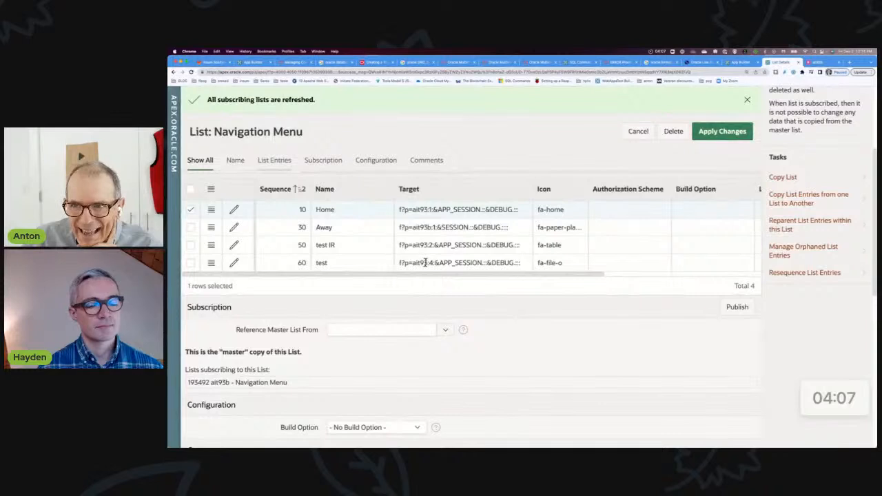
{"action": "left_click", "coordinate": [411, 263]}
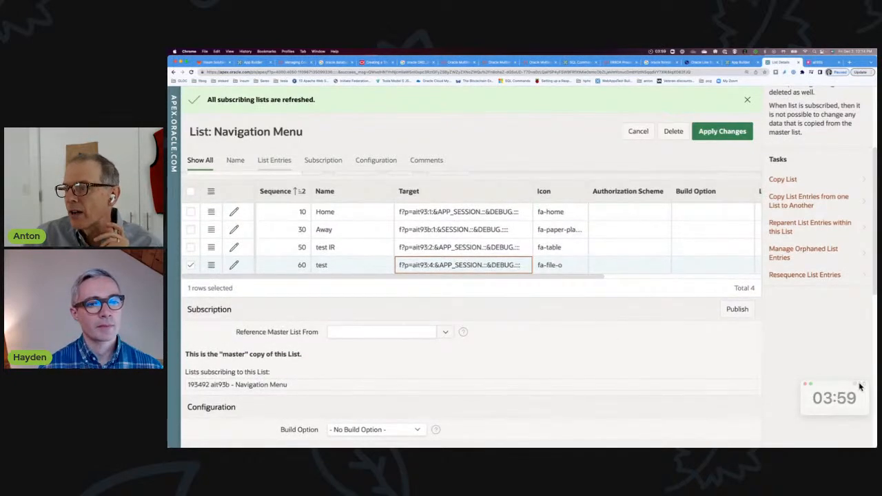
{"action": "left_click", "coordinate": [857, 386]}
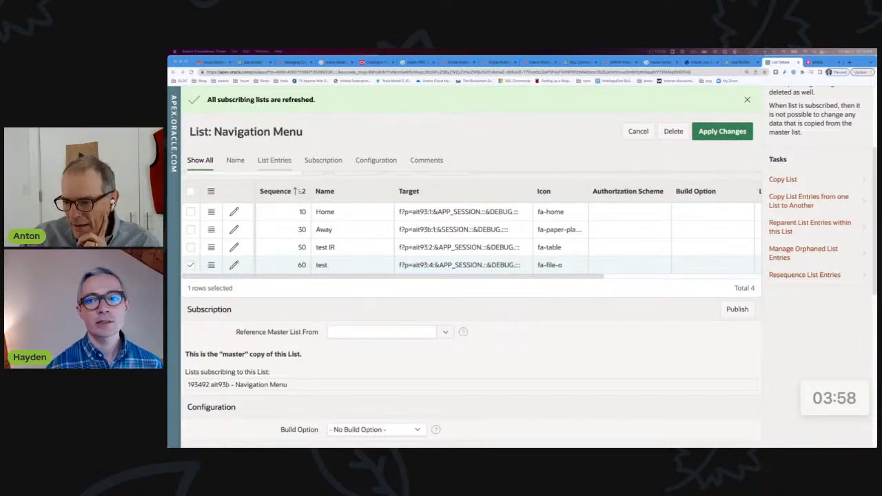
{"action": "left_click", "coordinate": [567, 366]}
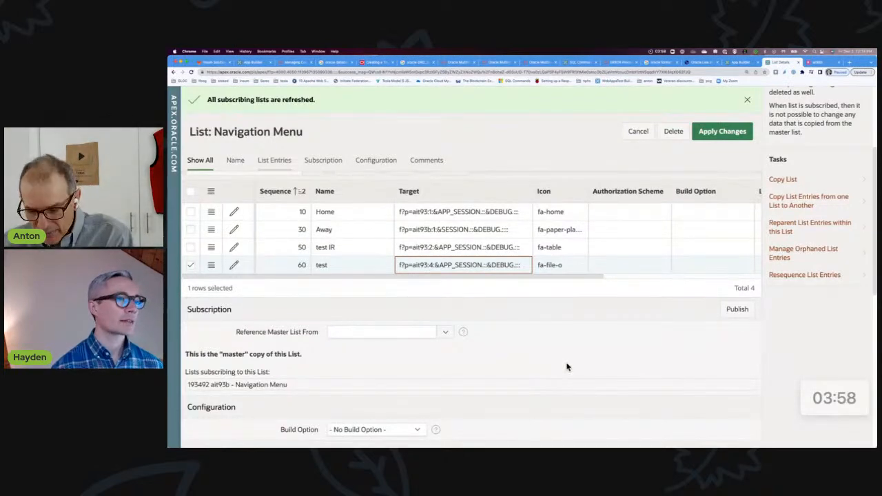
{"action": "key", "text": "F2"}
{"action": "scroll", "coordinate": [590, 362], "scroll_direction": "up", "scroll_amount": 1}
{"action": "triple_click", "coordinate": [594, 362]}
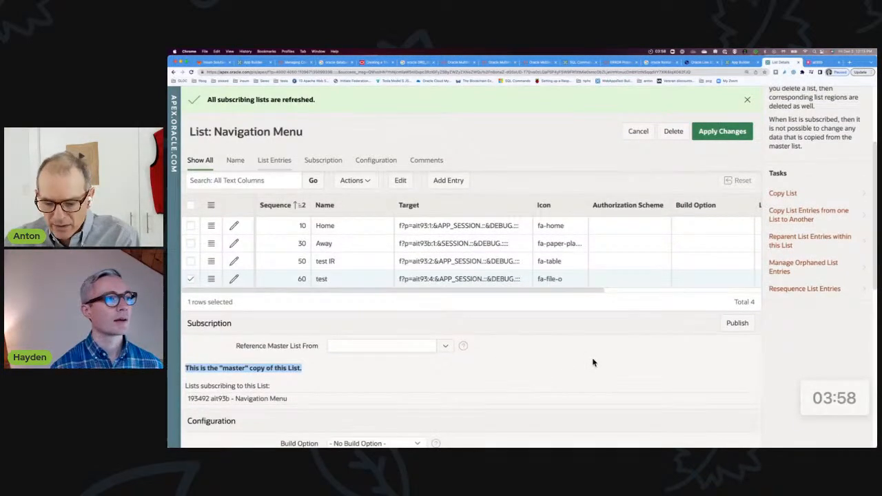
{"action": "key", "text": "alt+F2"}
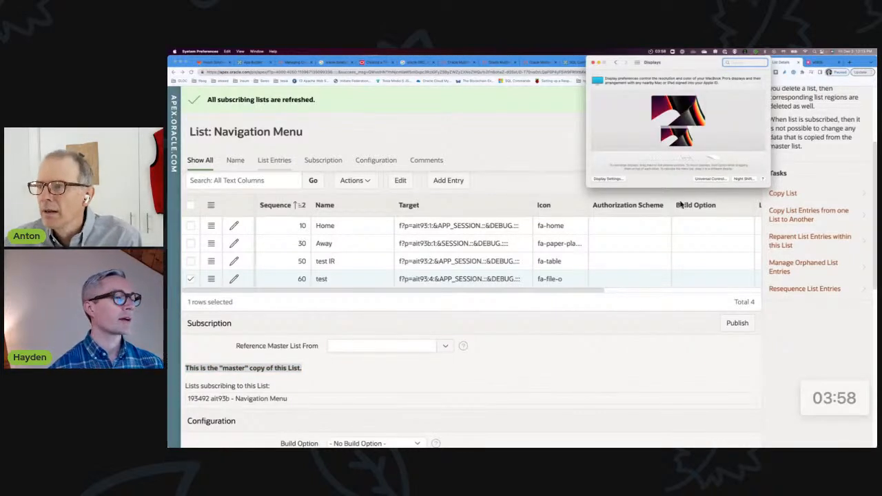
{"action": "left_click", "coordinate": [593, 62]}
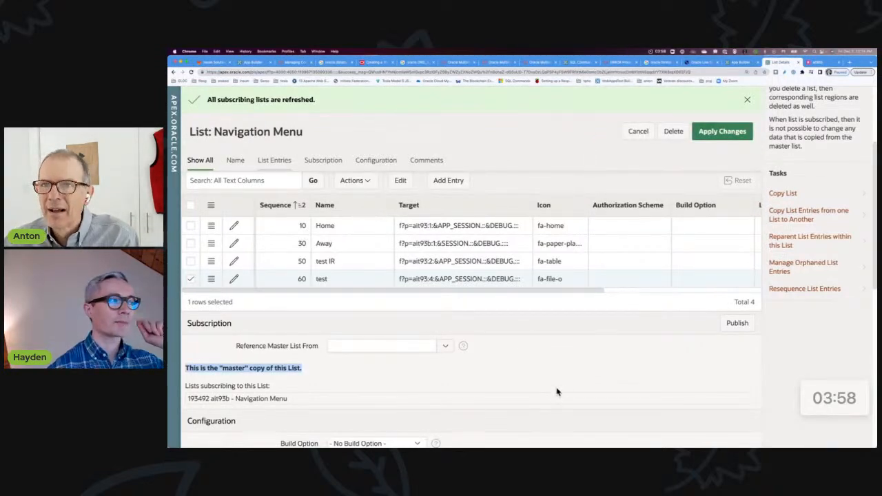
Leave the Navigation Menu list and open page 4 for editing in Page Designer
{"action": "scroll", "coordinate": [580, 343], "scroll_direction": "up", "scroll_amount": 2}
{"action": "scroll", "coordinate": [580, 343], "scroll_direction": "up", "scroll_amount": 2}
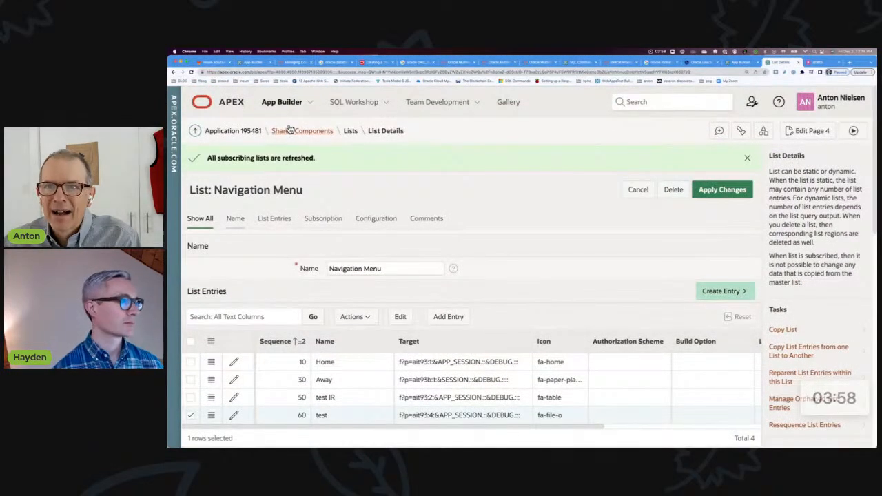
{"action": "left_click", "coordinate": [811, 130]}
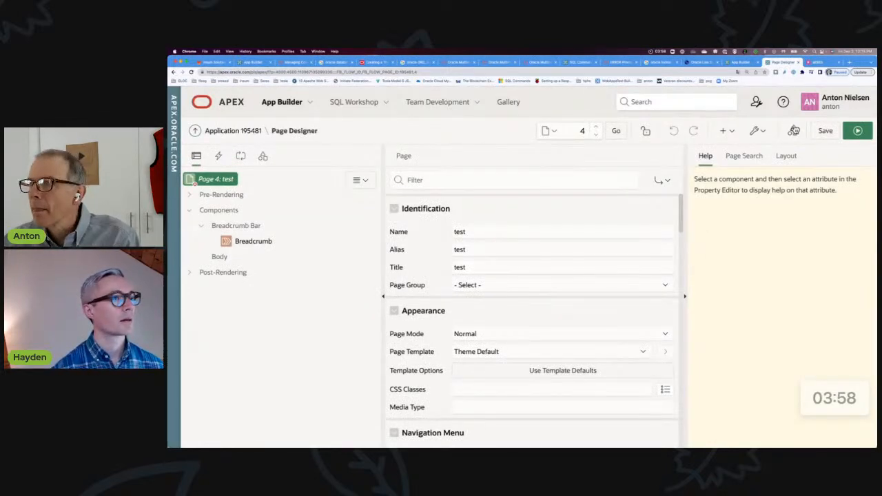
Display Page Designer's keyboard shortcuts from the help options, look over the list and close it
{"action": "left_click", "coordinate": [786, 102]}
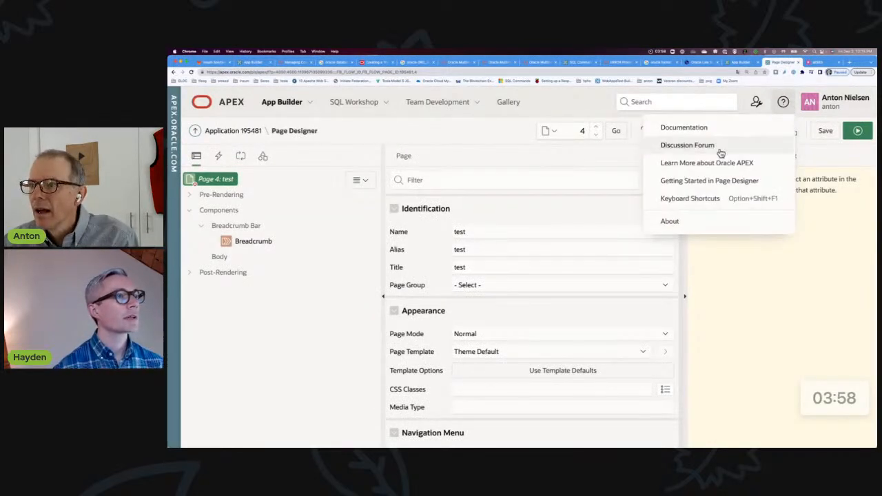
{"action": "left_click", "coordinate": [717, 199]}
{"action": "scroll", "coordinate": [641, 250], "scroll_direction": "down", "scroll_amount": 5}
{"action": "scroll", "coordinate": [640, 251], "scroll_direction": "down", "scroll_amount": 5}
{"action": "scroll", "coordinate": [640, 252], "scroll_direction": "up", "scroll_amount": 10}
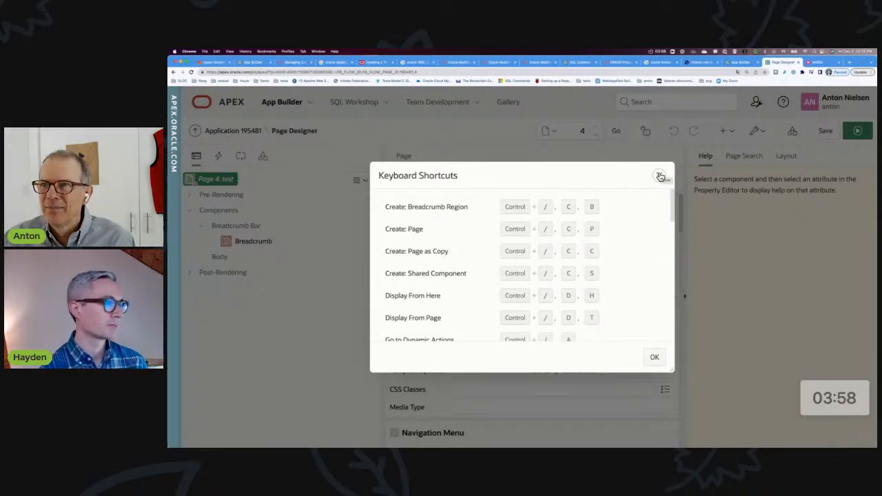
{"action": "scroll", "coordinate": [621, 241], "scroll_direction": "down", "scroll_amount": 1}
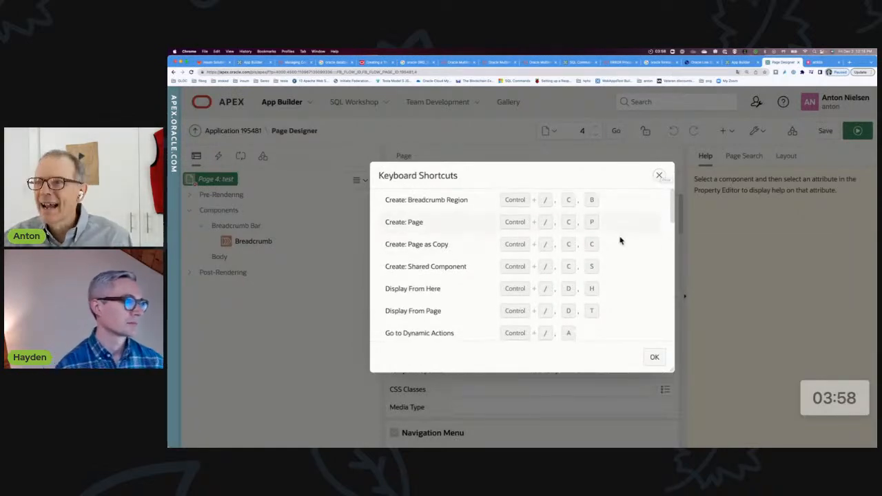
{"action": "left_click", "coordinate": [659, 175]}
Reopen the keyboard shortcuts reference, read through the navigation, save and search commands, and close it
{"action": "left_click", "coordinate": [784, 102]}
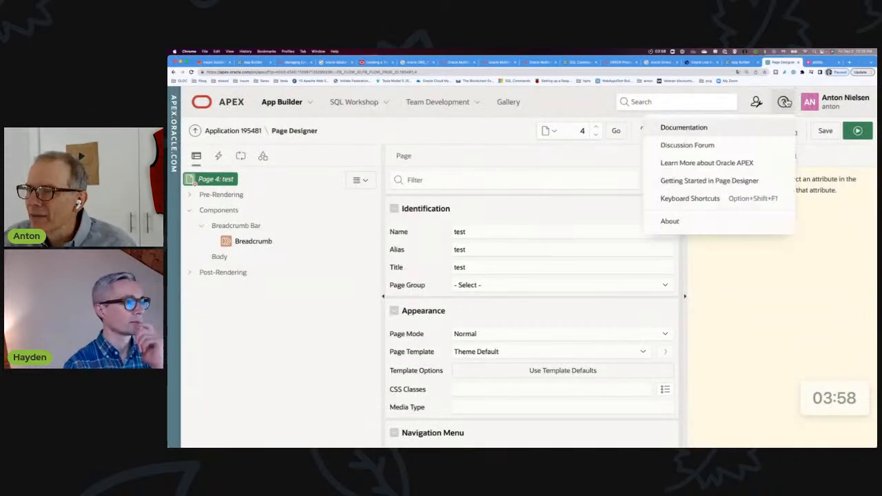
{"action": "left_click", "coordinate": [702, 198]}
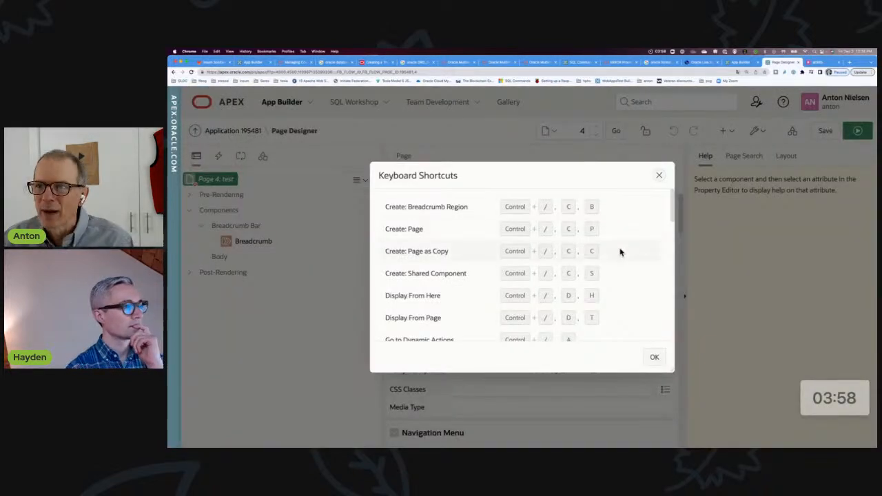
{"action": "scroll", "coordinate": [618, 256], "scroll_direction": "down", "scroll_amount": 5}
{"action": "scroll", "coordinate": [618, 258], "scroll_direction": "down", "scroll_amount": 5}
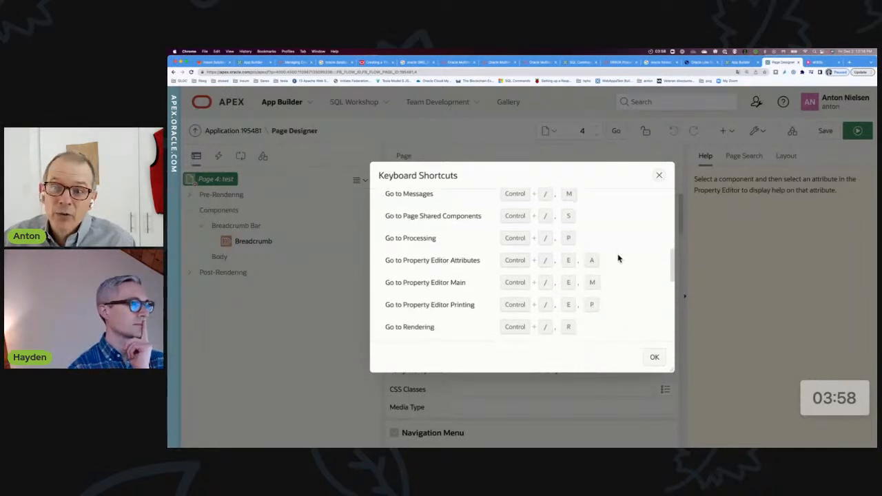
{"action": "scroll", "coordinate": [618, 258], "scroll_direction": "down", "scroll_amount": 5}
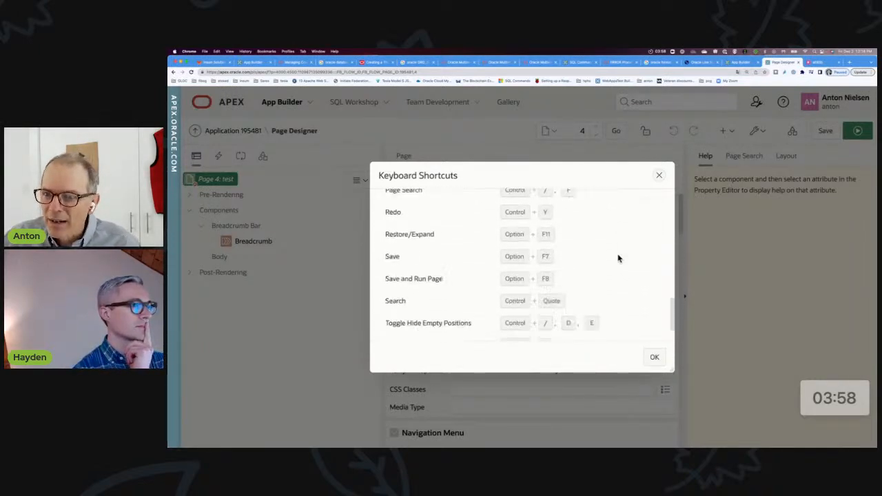
{"action": "scroll", "coordinate": [618, 258], "scroll_direction": "up", "scroll_amount": 10}
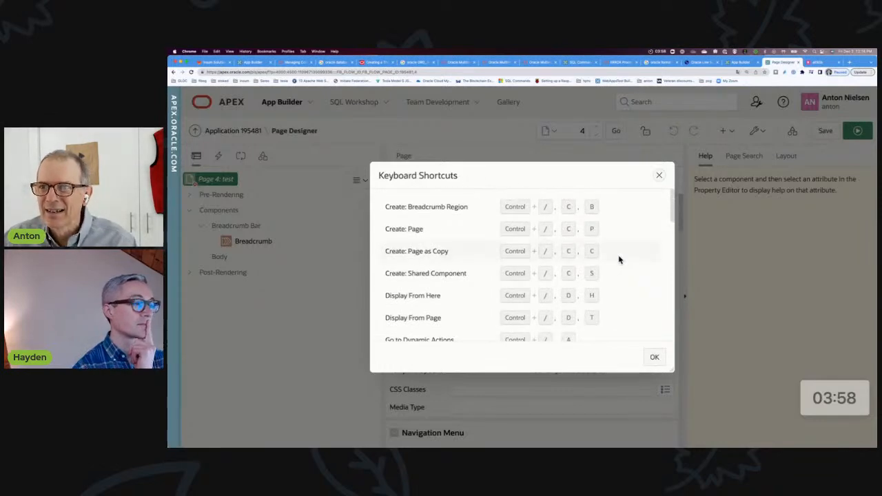
{"action": "left_click", "coordinate": [660, 177]}
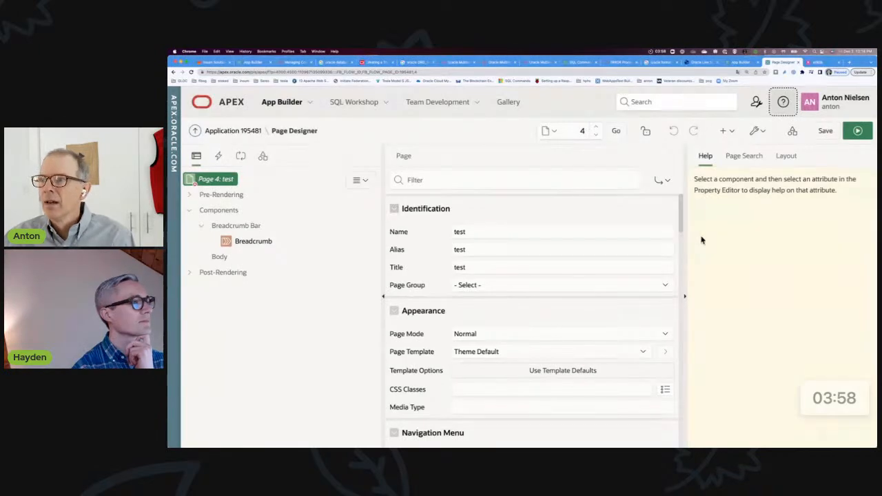